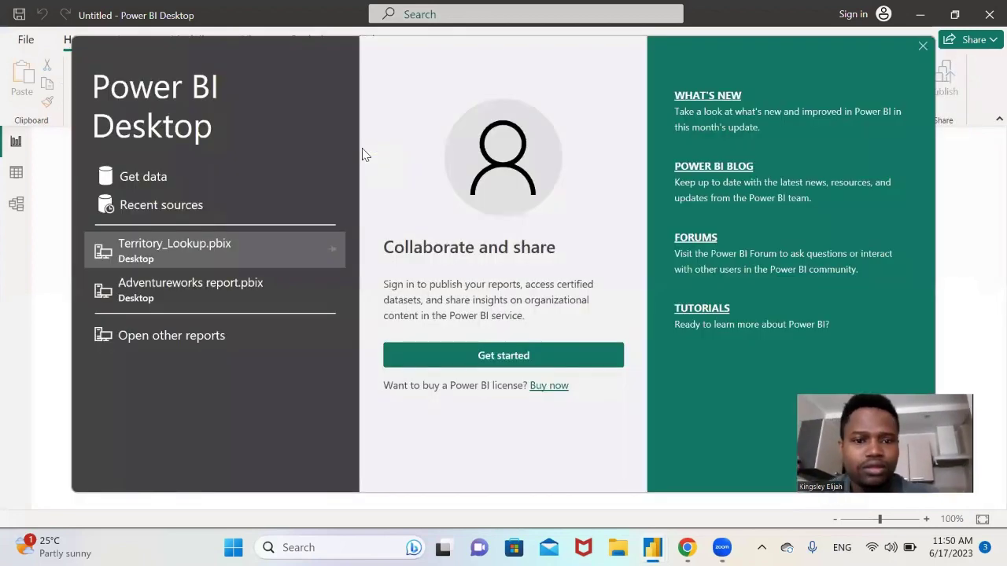
# - Close the welcome dialog to reach the blank untitled report on Page 1
pyautogui.click(922, 47)
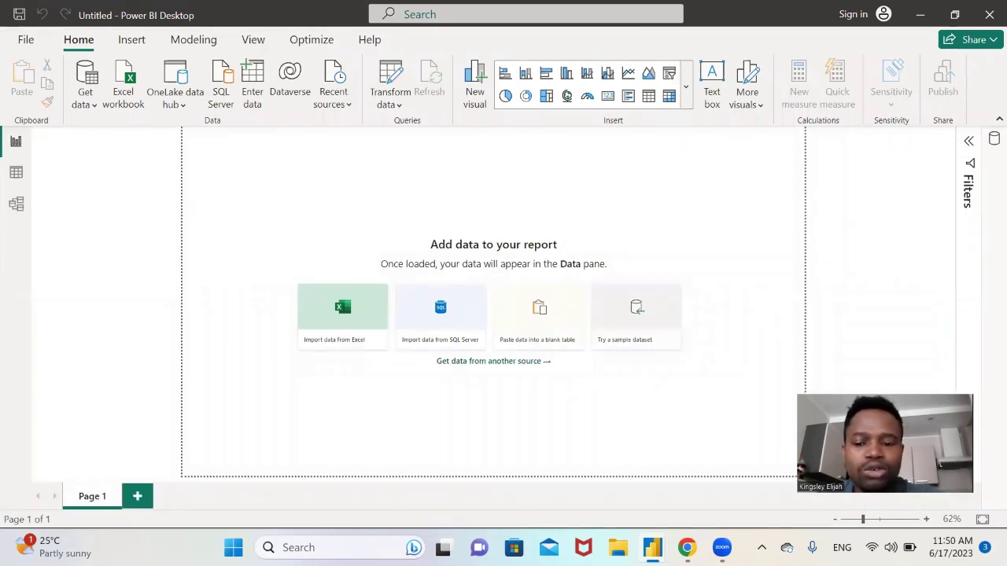
pyautogui.moveTo(687, 548)
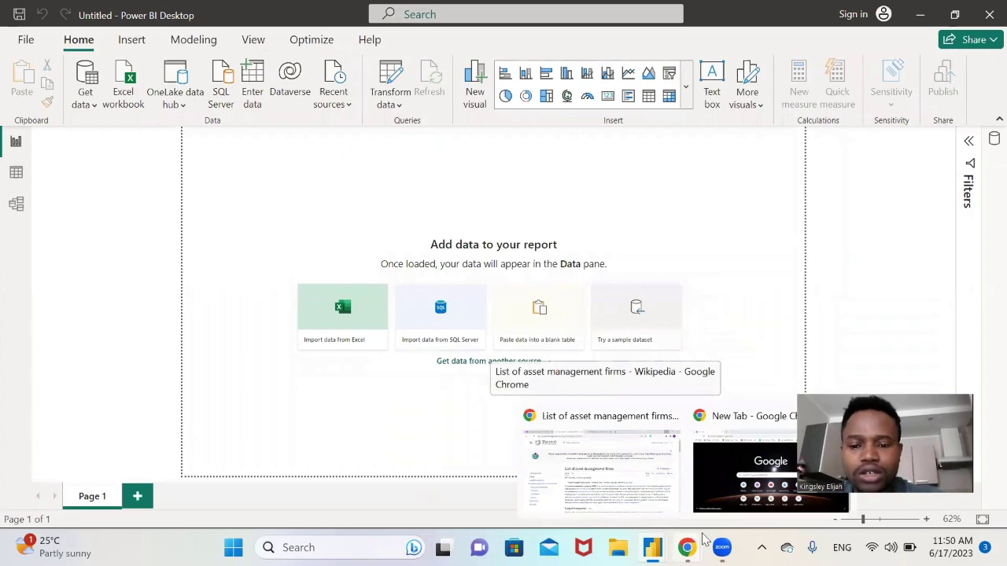
# - In Chrome, search Google for 'list of richest men in africa 2023 wikipedia'
pyautogui.click(730, 495)
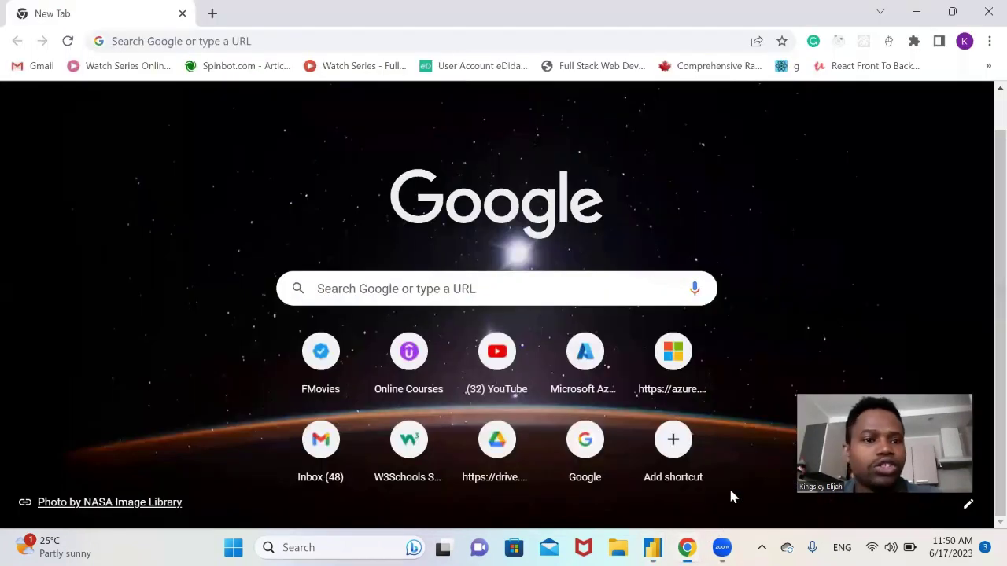
pyautogui.click(263, 36)
pyautogui.write('list of richest men in africa 2023 wikipedia')
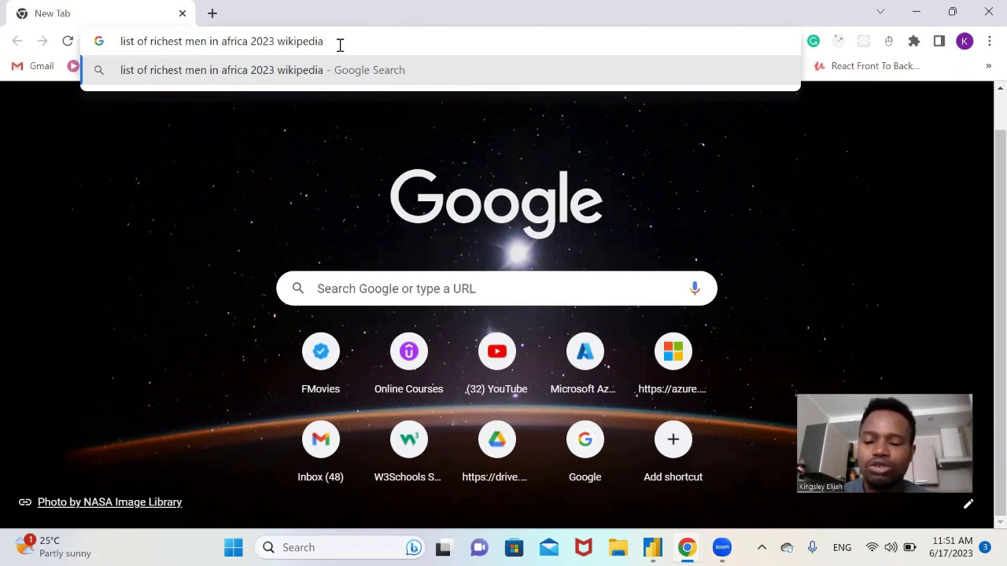
pyautogui.press('Return')
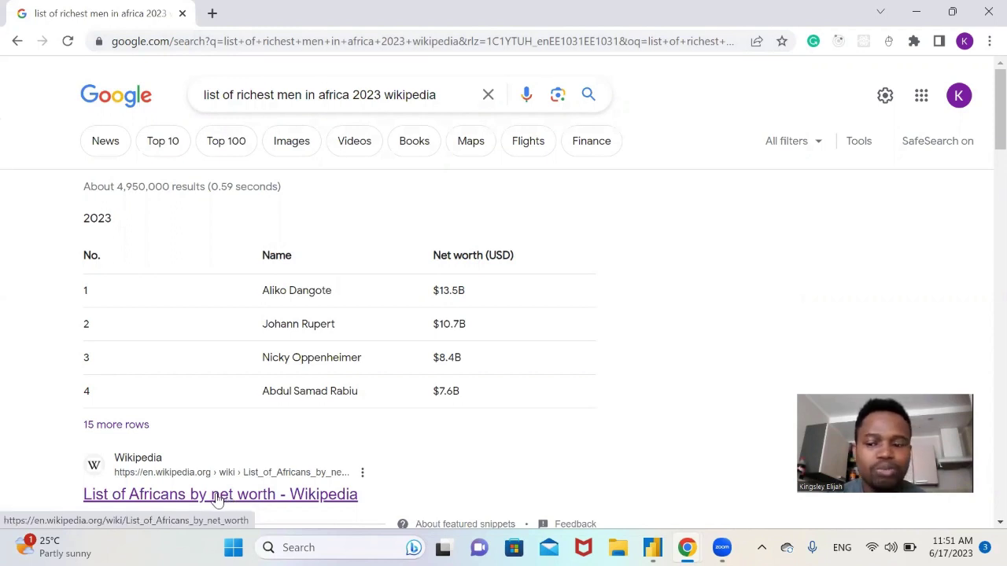
# - Open the Wikipedia 'List of Africans by net worth' result and copy the page URL
pyautogui.click(217, 495)
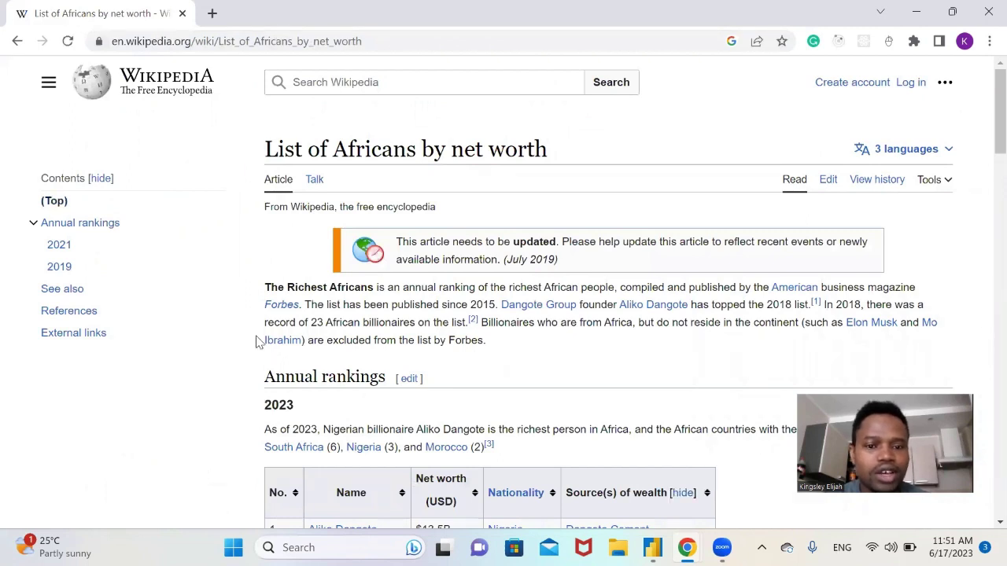
pyautogui.rightClick(378, 313)
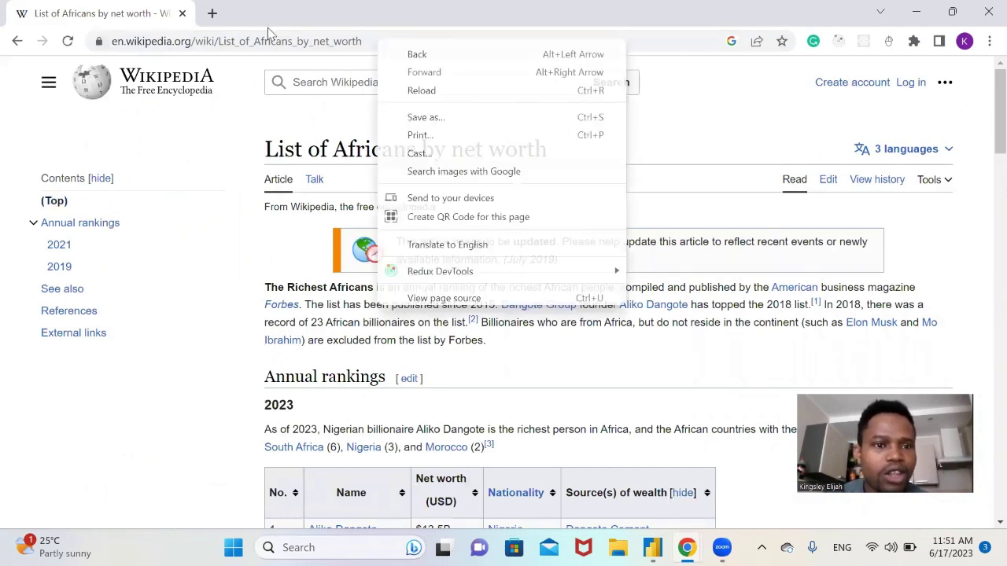
pyautogui.click(266, 41)
pyautogui.hotkey('ctrl', 'c')
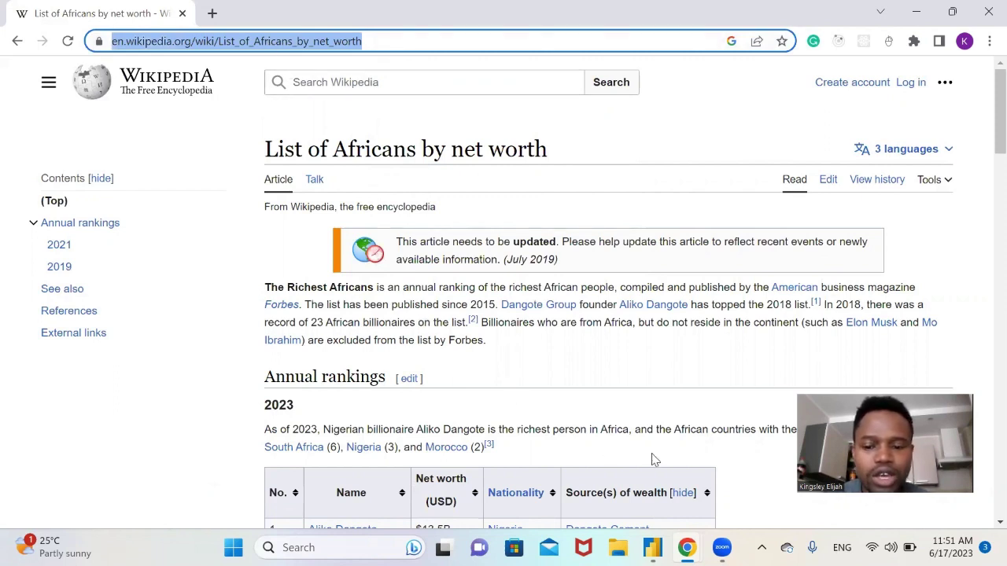
pyautogui.moveTo(651, 546)
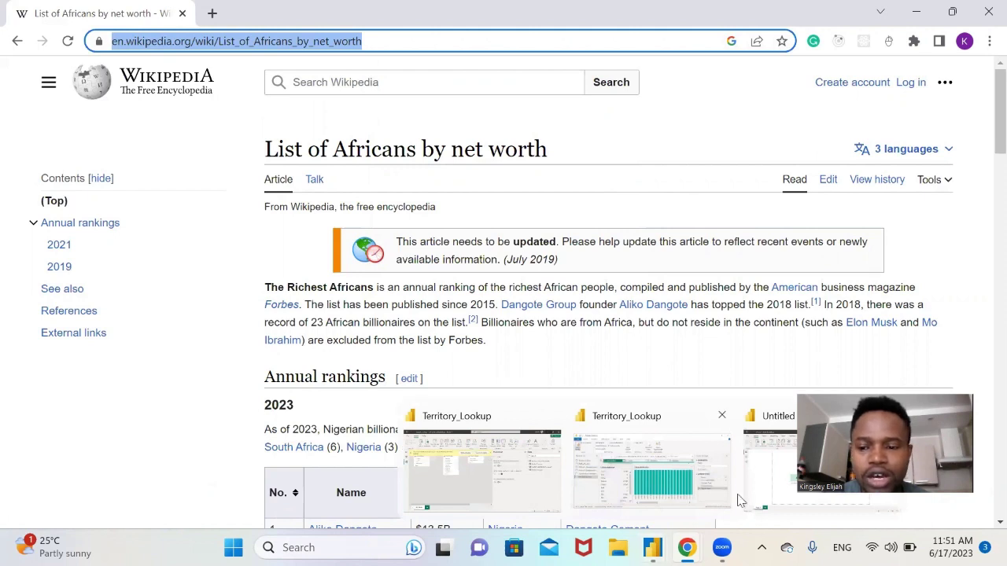
# - Add the copied Wikipedia page URL as a Web data source in Power BI
pyautogui.click(774, 488)
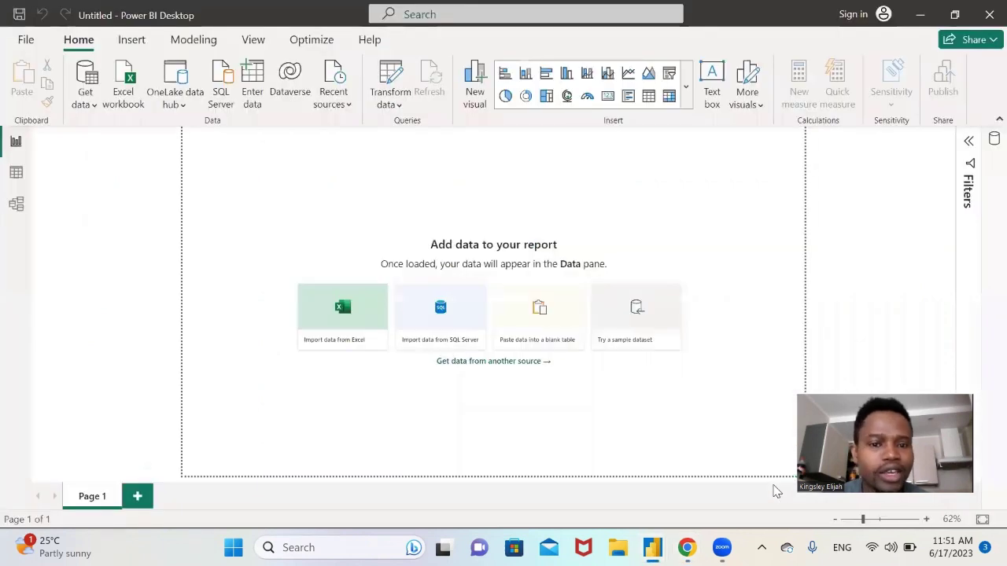
pyautogui.click(93, 107)
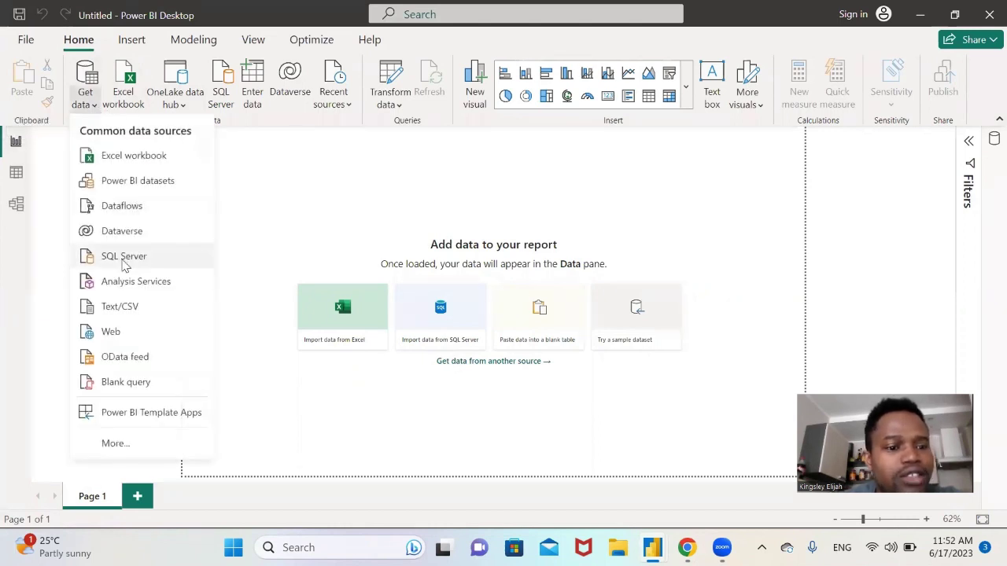
pyautogui.click(118, 336)
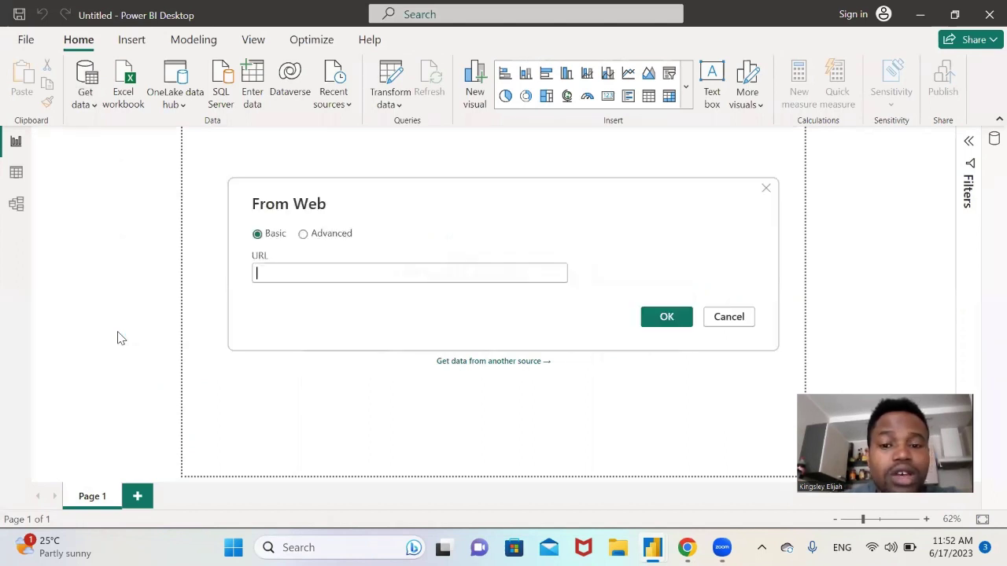
pyautogui.click(280, 274)
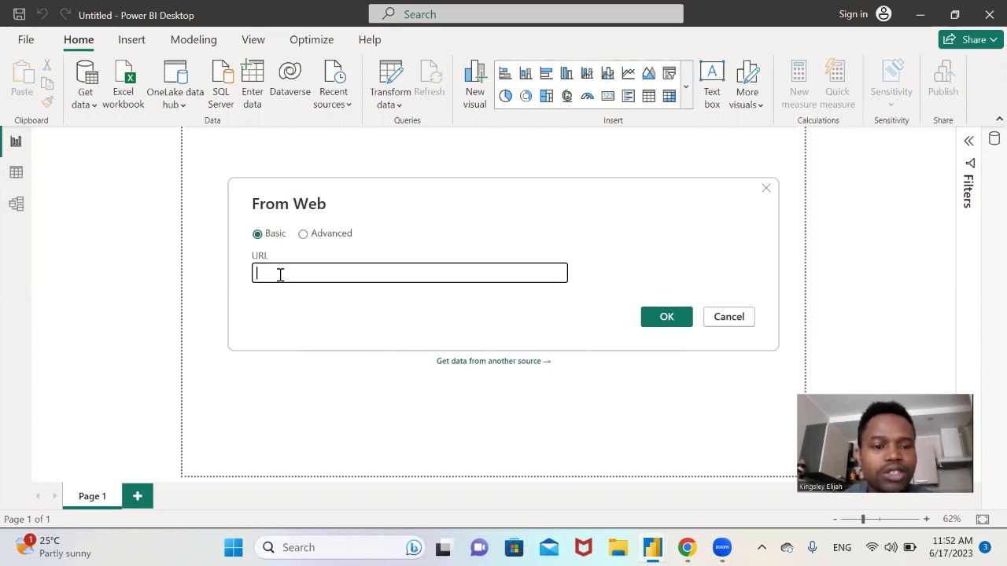
pyautogui.hotkey('ctrl', 'v')
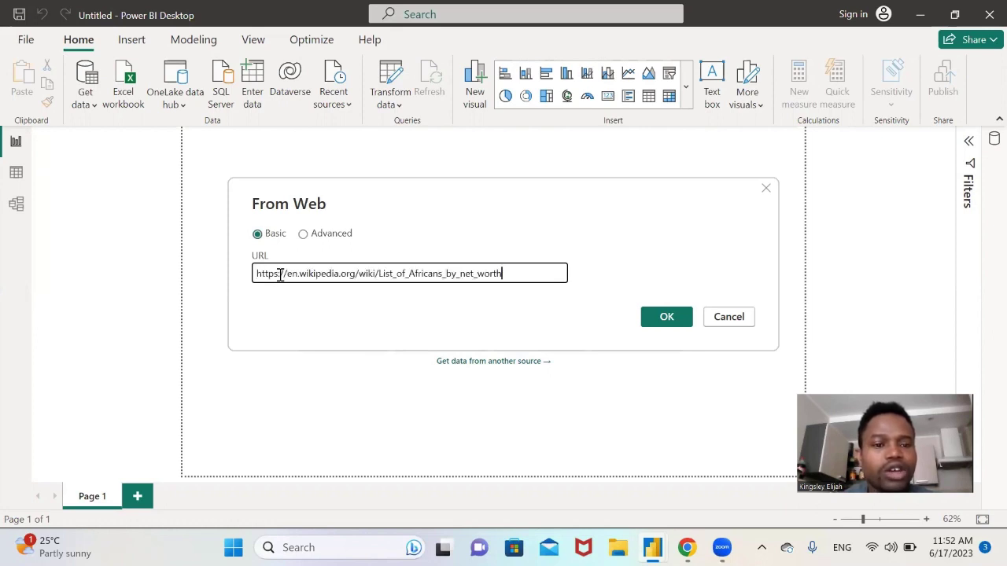
pyautogui.click(666, 319)
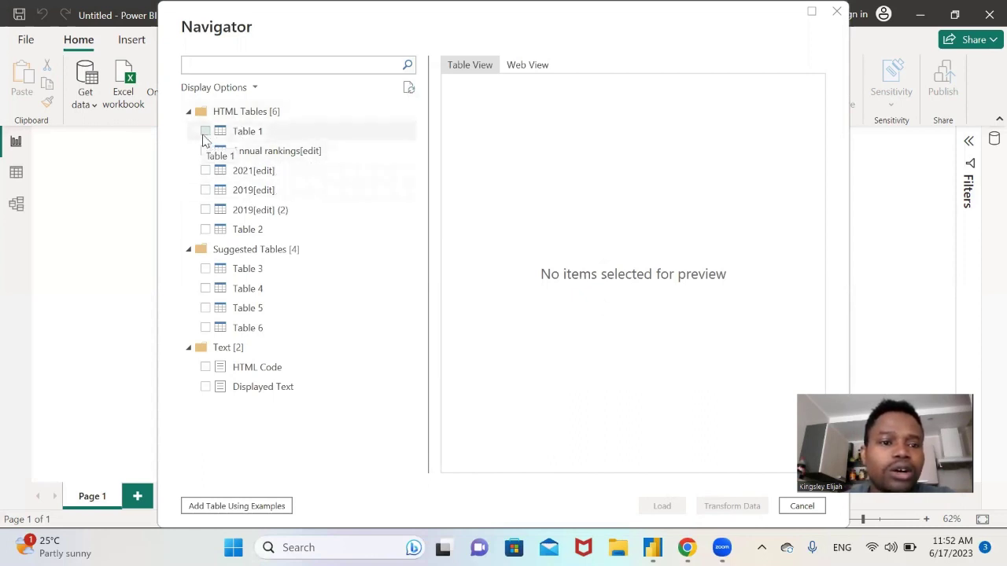
# - Preview Table 1 in the Navigator, then untick it since it only holds a notice
pyautogui.click(205, 132)
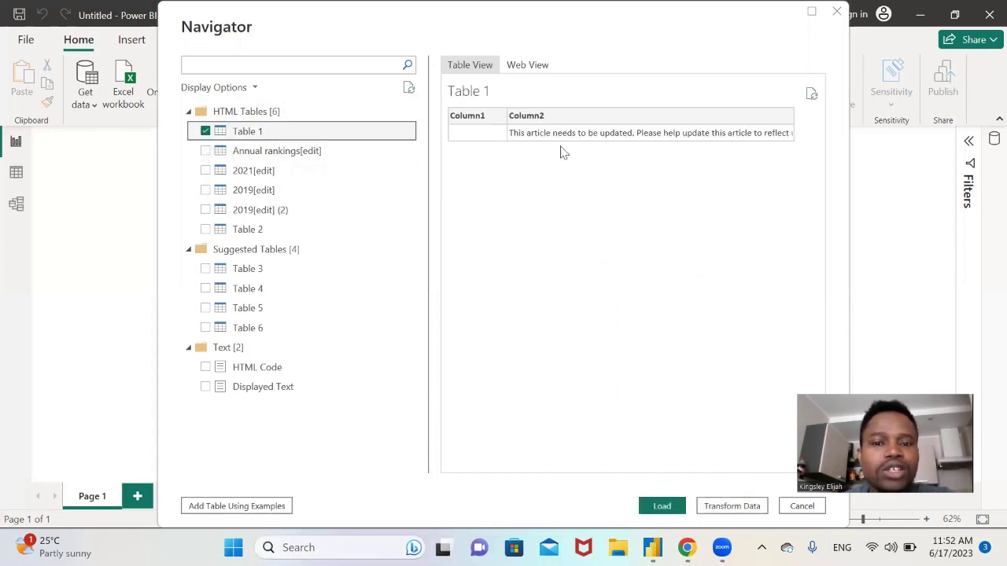
pyautogui.click(204, 131)
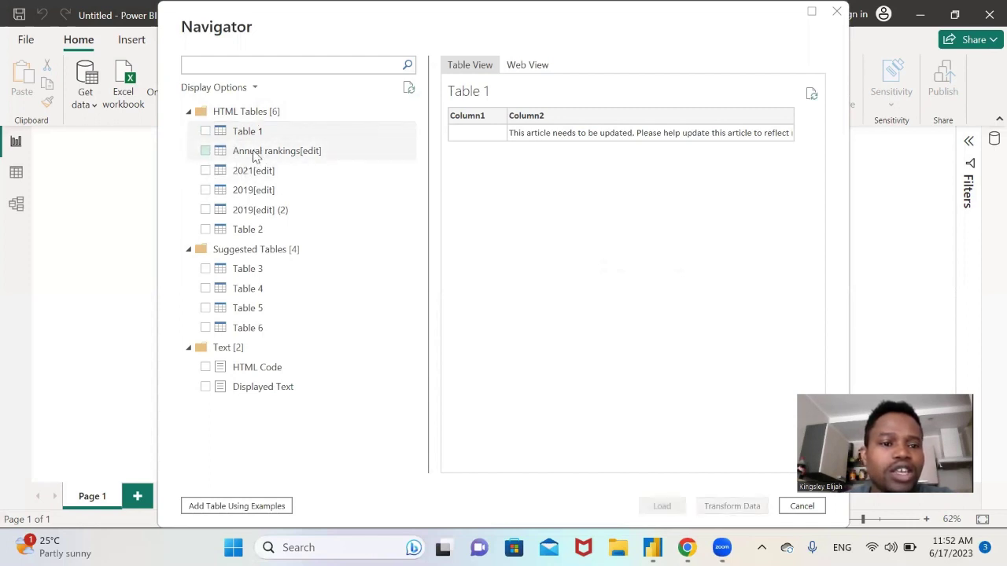
# - Preview the Annual rankings[edit] table, including Source(s) of wealth, and load it into Power Query
pyautogui.click(204, 152)
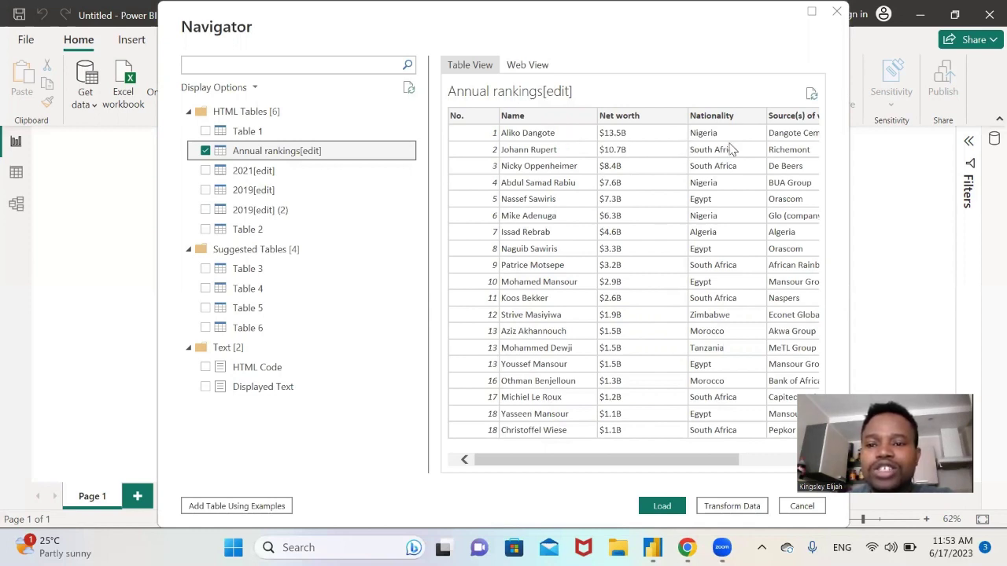
pyautogui.hscroll(2, 666, 149)
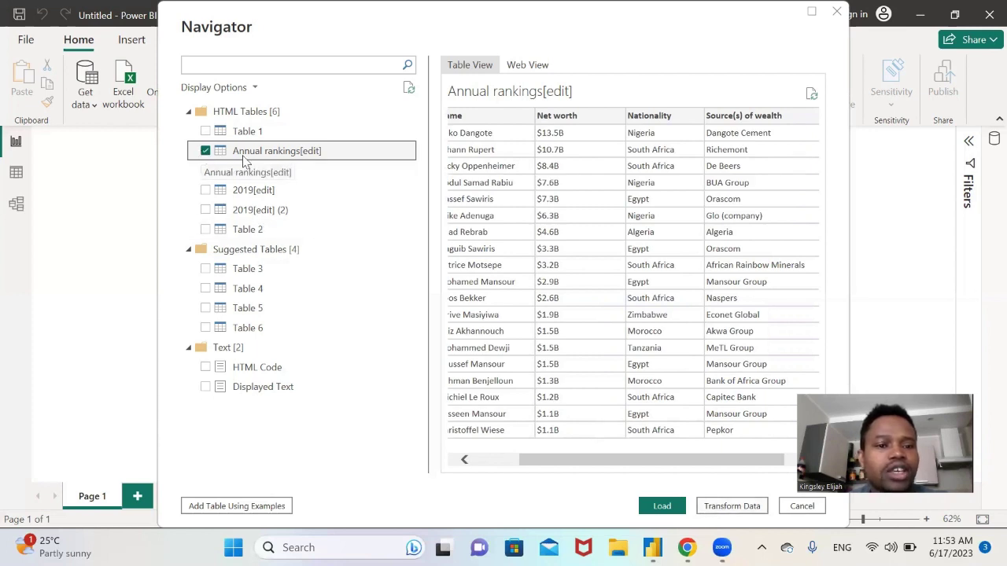
pyautogui.moveTo(722, 547)
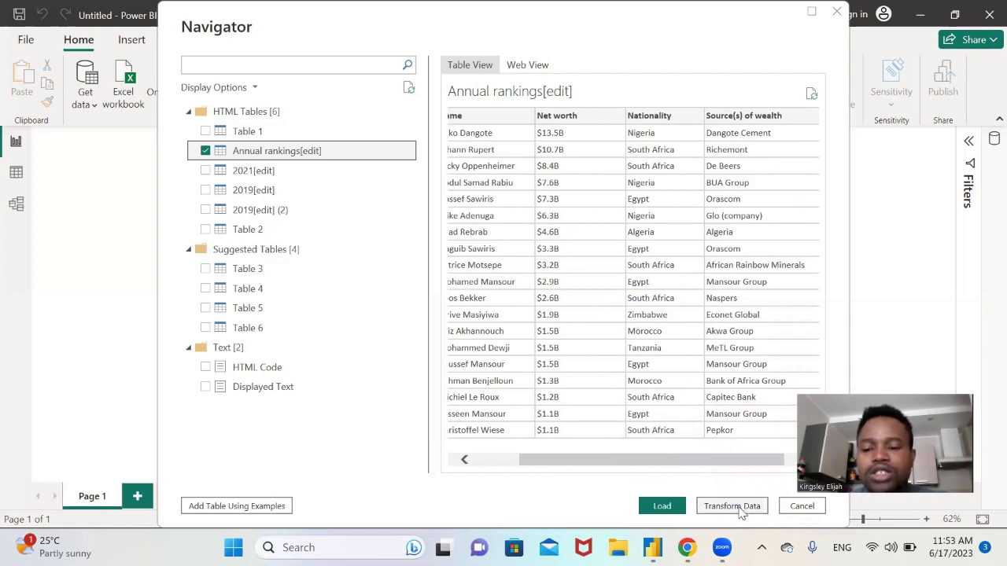
pyautogui.click(732, 506)
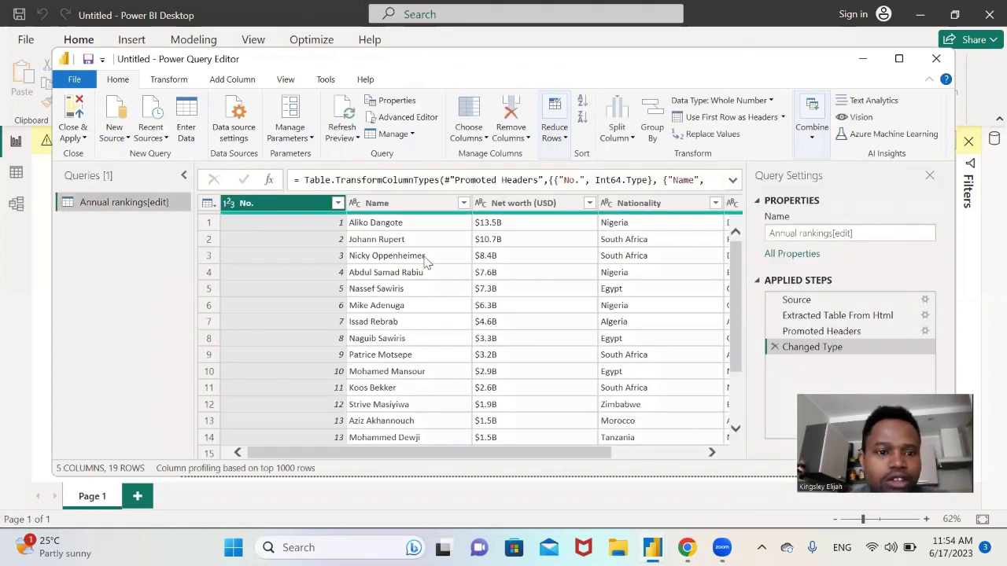
# - Inspect the $4.6B Net worth (USD) value, then select the query's Name box
pyautogui.click(473, 321)
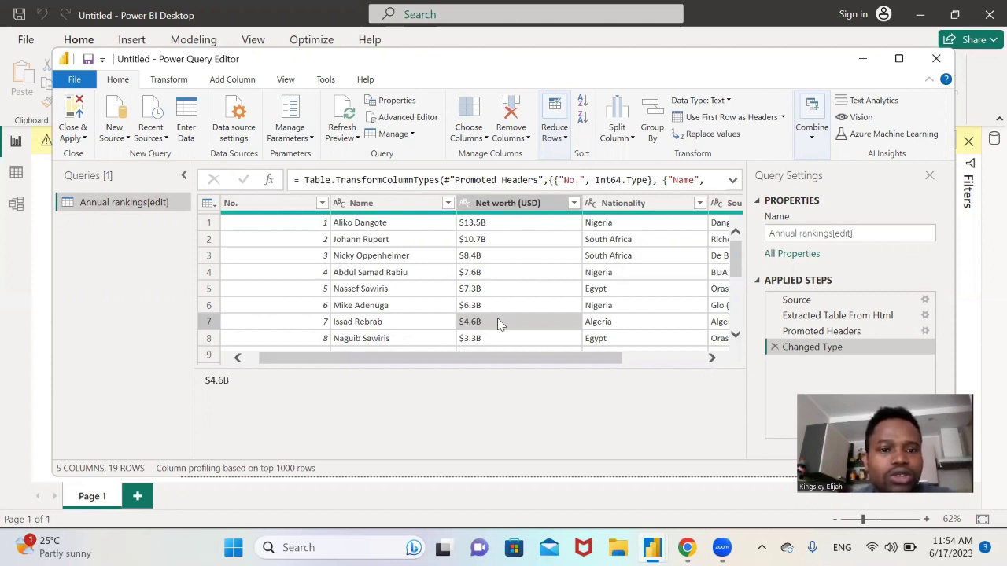
pyautogui.click(777, 233)
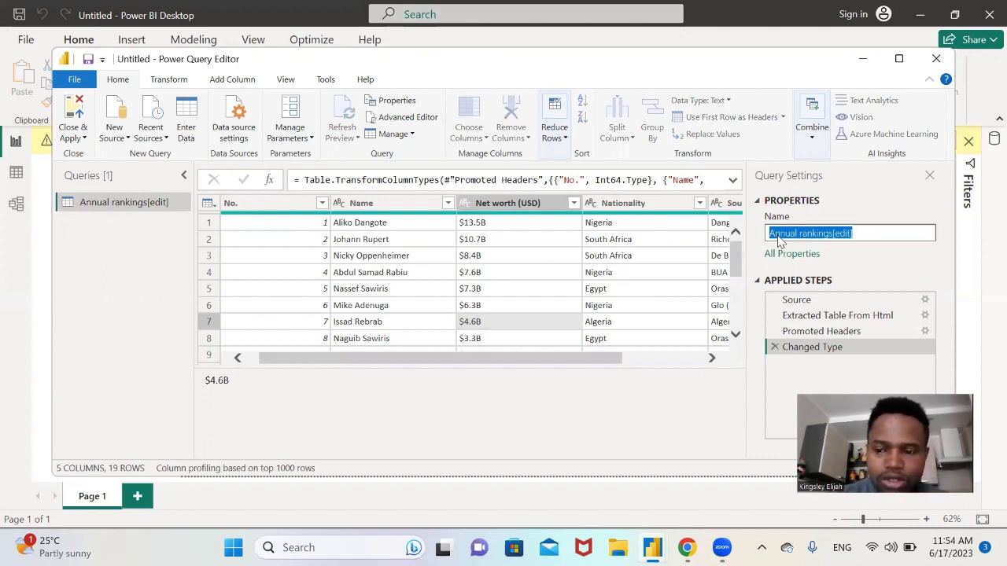
# - Replace the query name with 'list of richest men in Africa', correcting a typo
pyautogui.press('BackSpace')
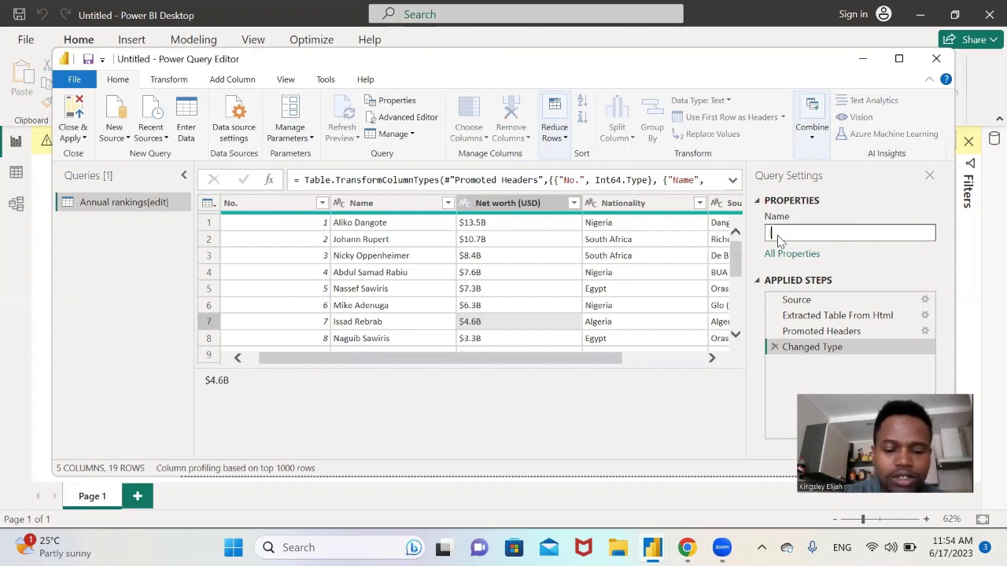
pyautogui.write('list o')
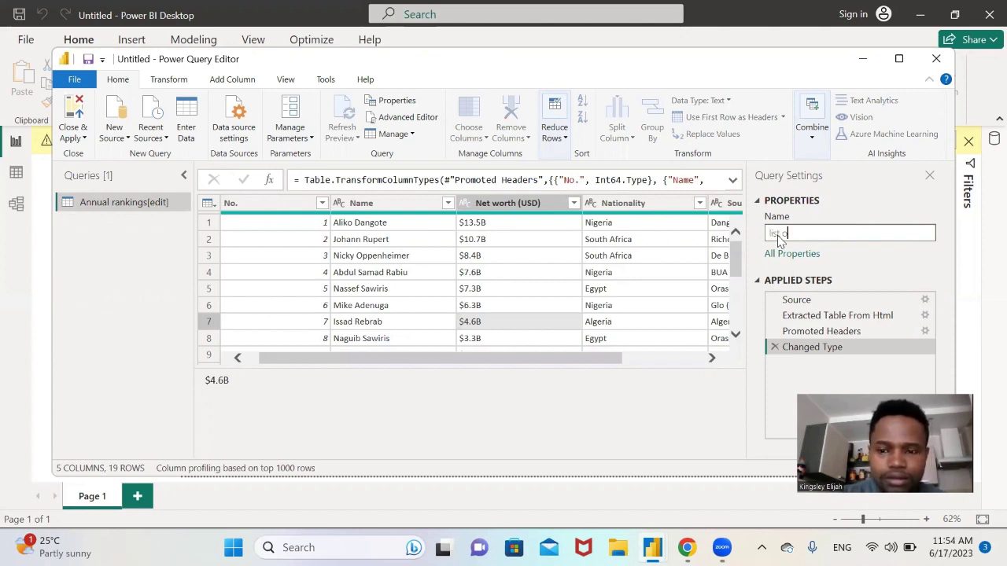
pyautogui.write('f ric')
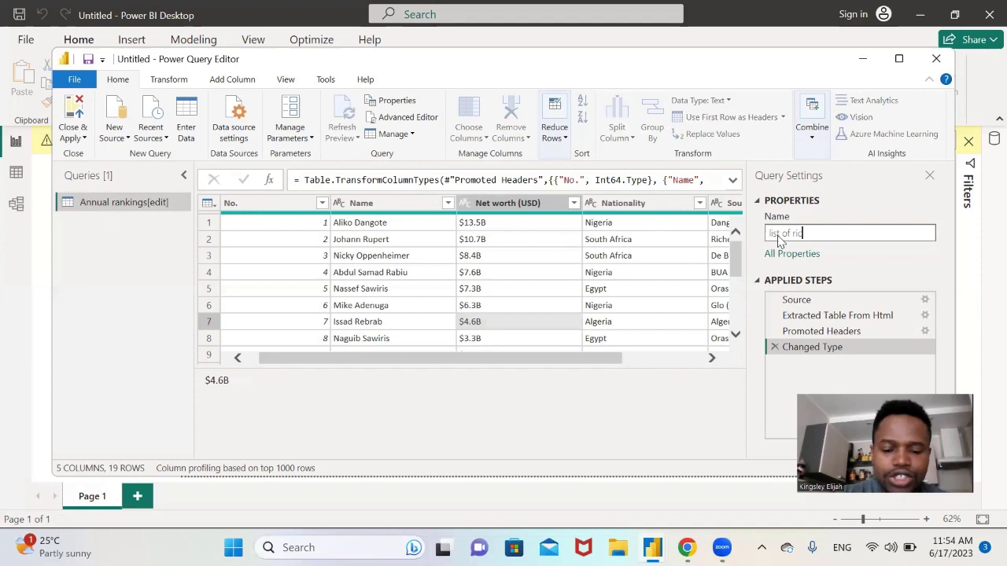
pyautogui.write('hes')
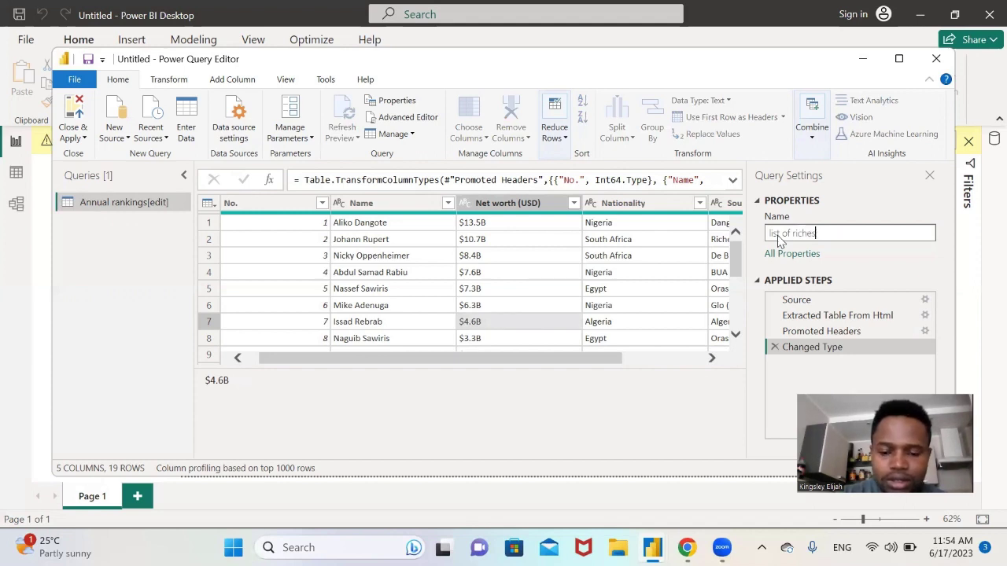
pyautogui.write('ht m')
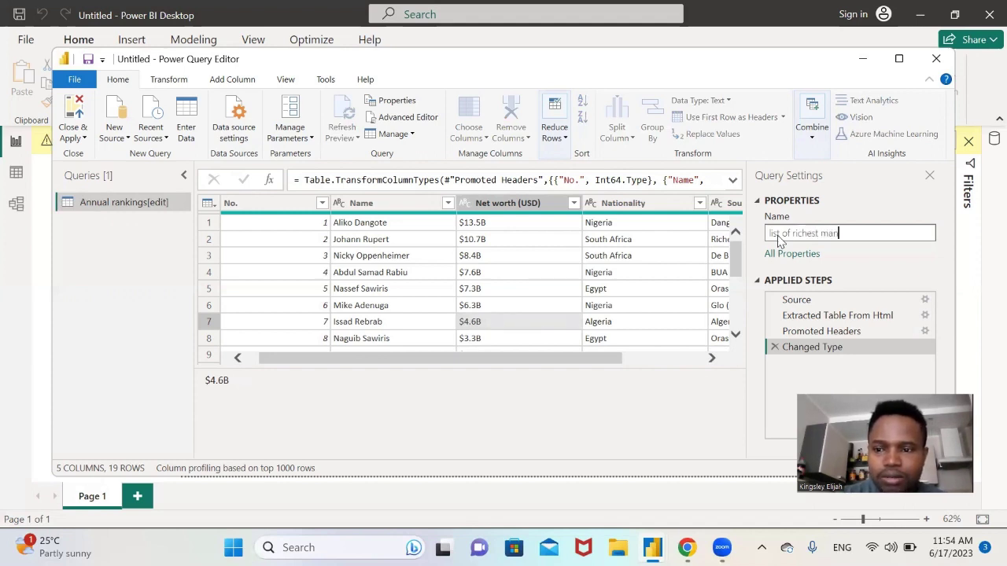
pyautogui.press('BackSpace')
pyautogui.write('men ')
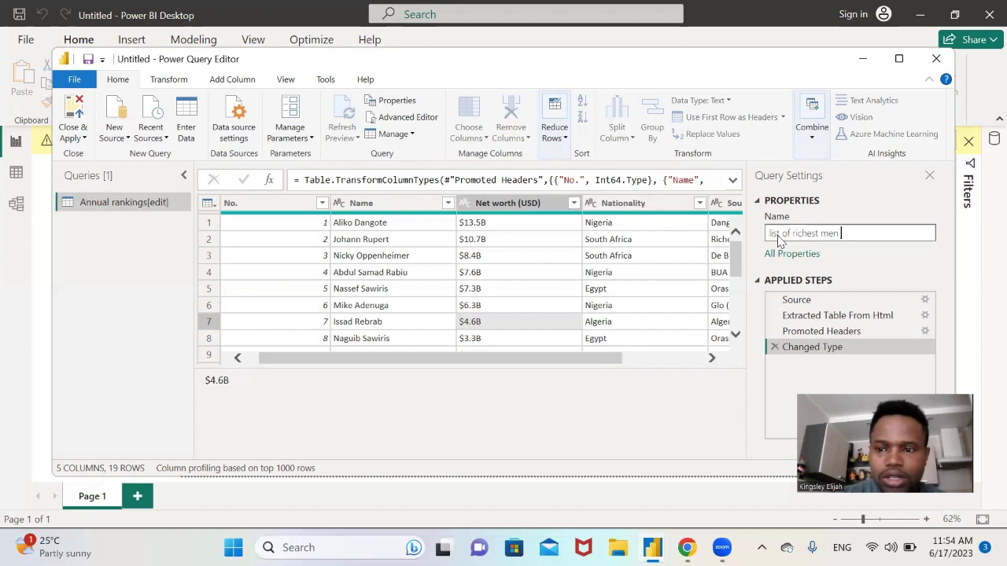
pyautogui.write('in')
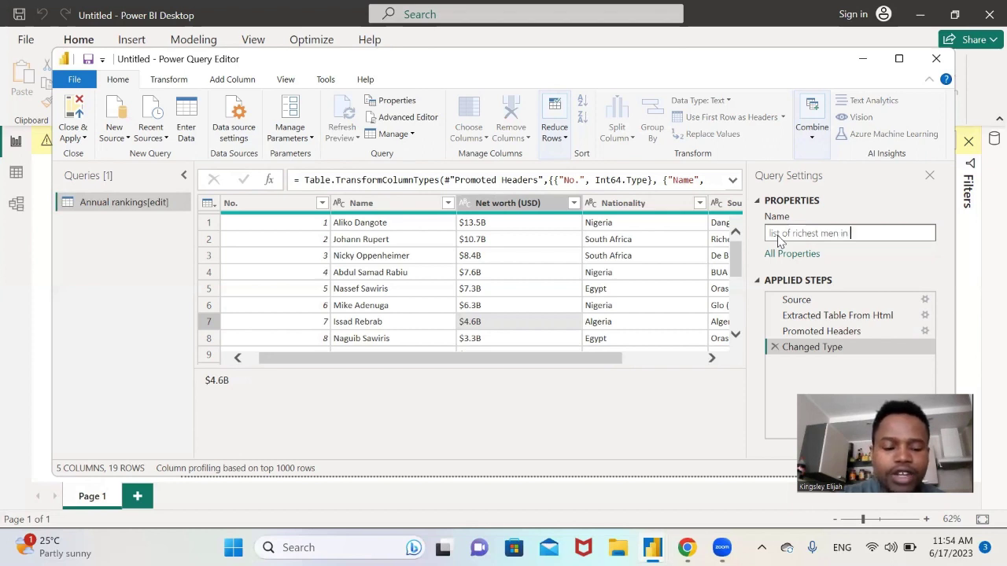
pyautogui.write(' Afr')
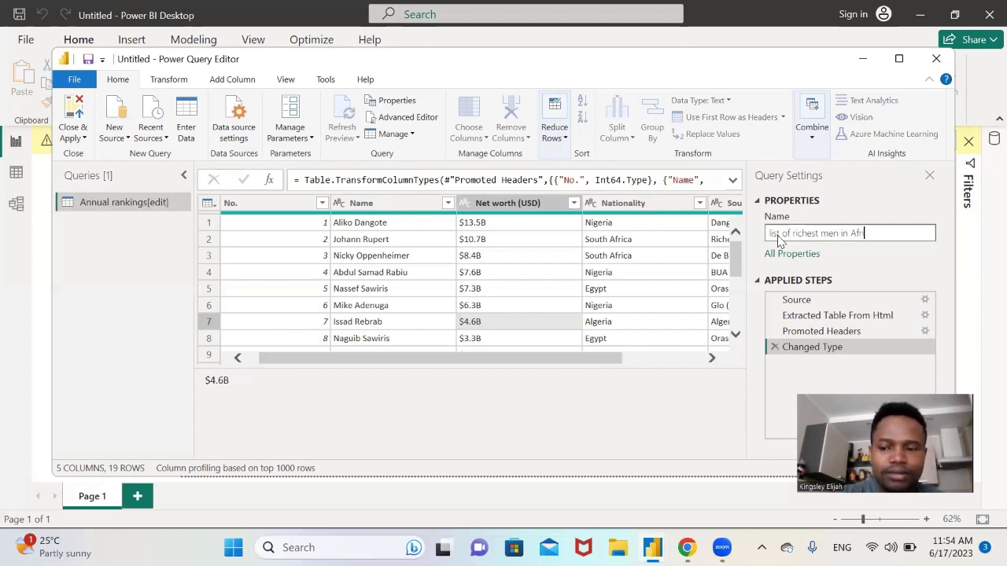
pyautogui.write('ica')
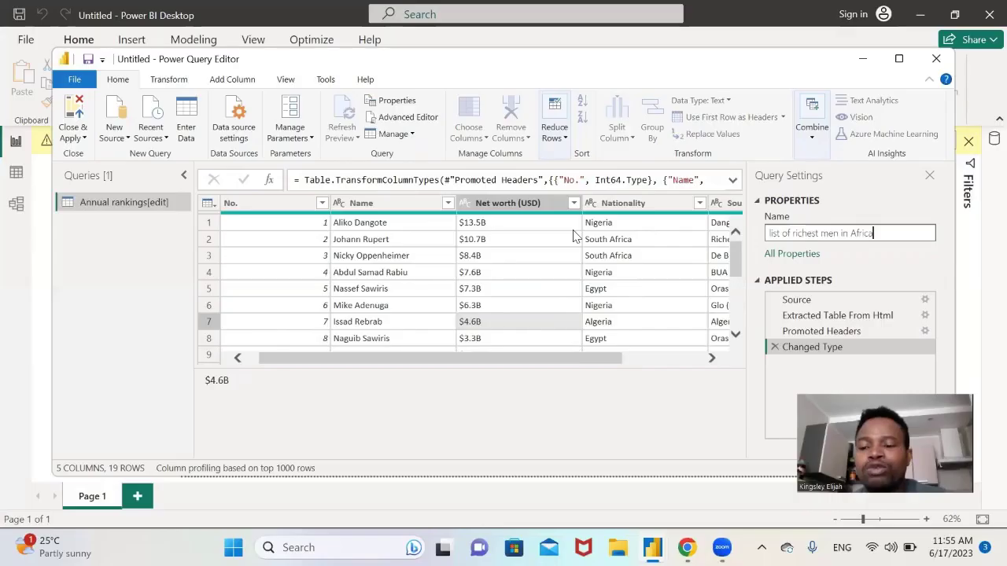
pyautogui.click(870, 233)
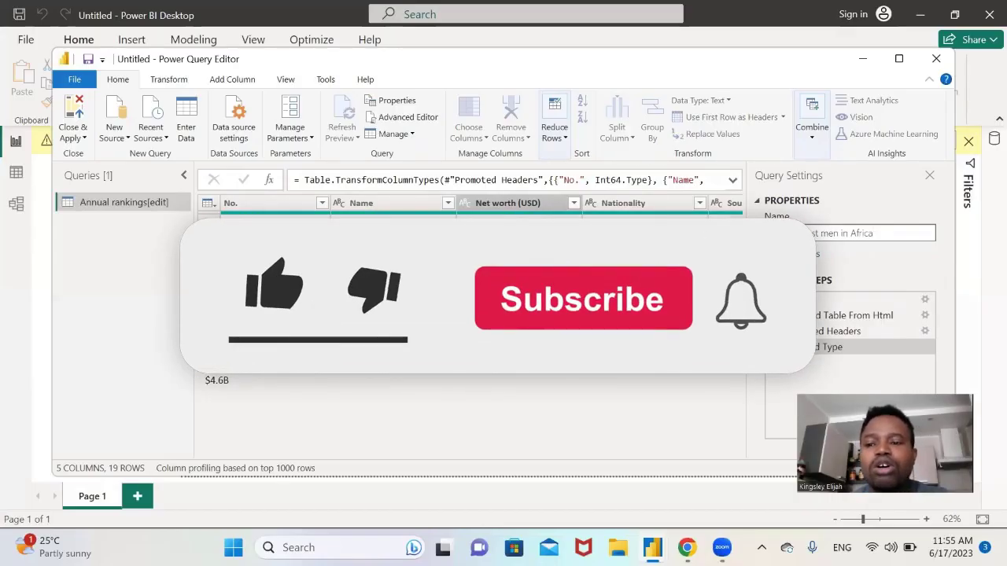